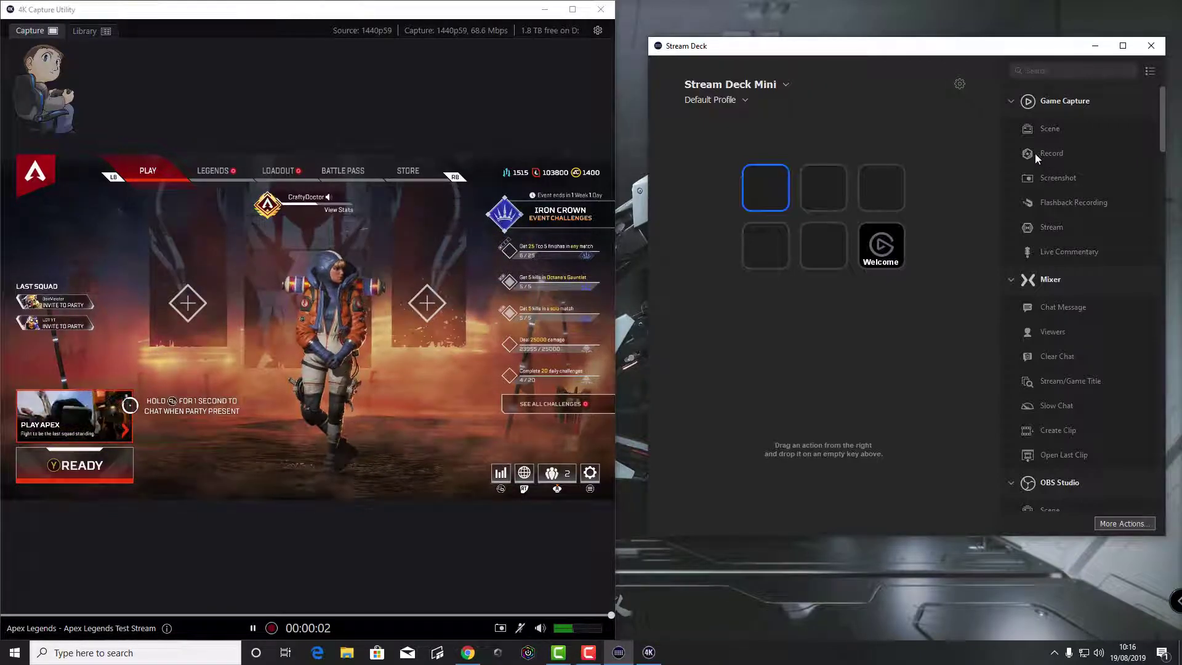
- Place the Game Capture Record action on the top-left key of the Default Profile
{"action": "left_click_drag", "start_coordinate": [1044, 154], "coordinate": [773, 187]}
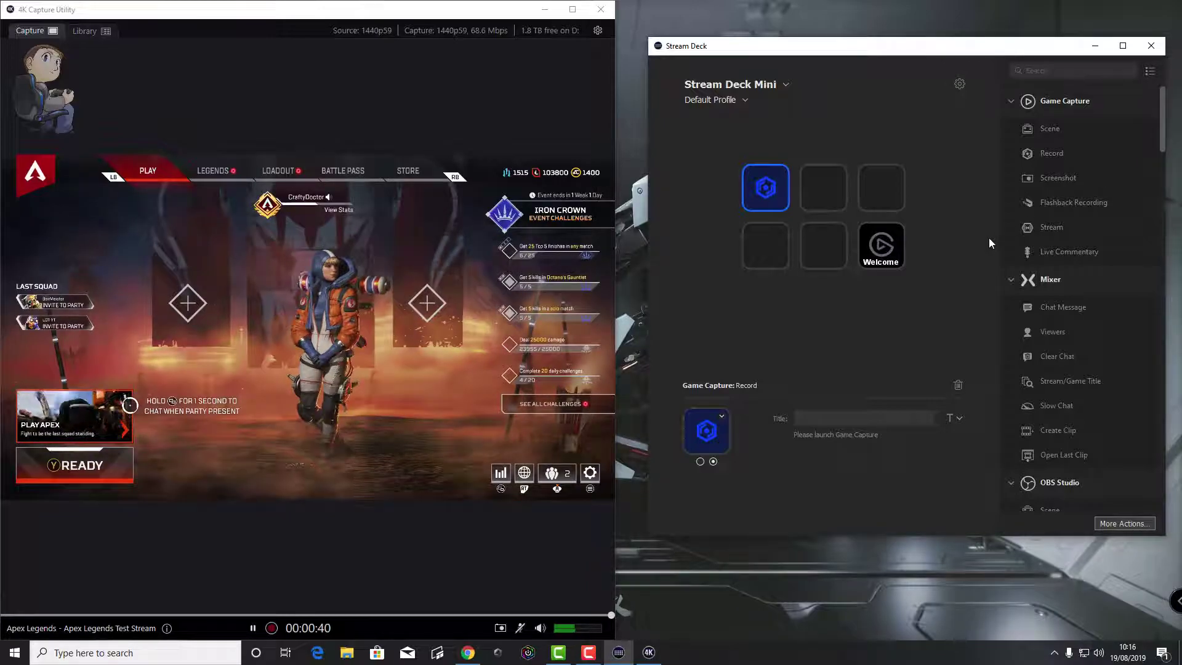
{"action": "key", "text": "Delete"}
{"action": "left_click_drag", "start_coordinate": [1043, 228], "coordinate": [757, 194]}
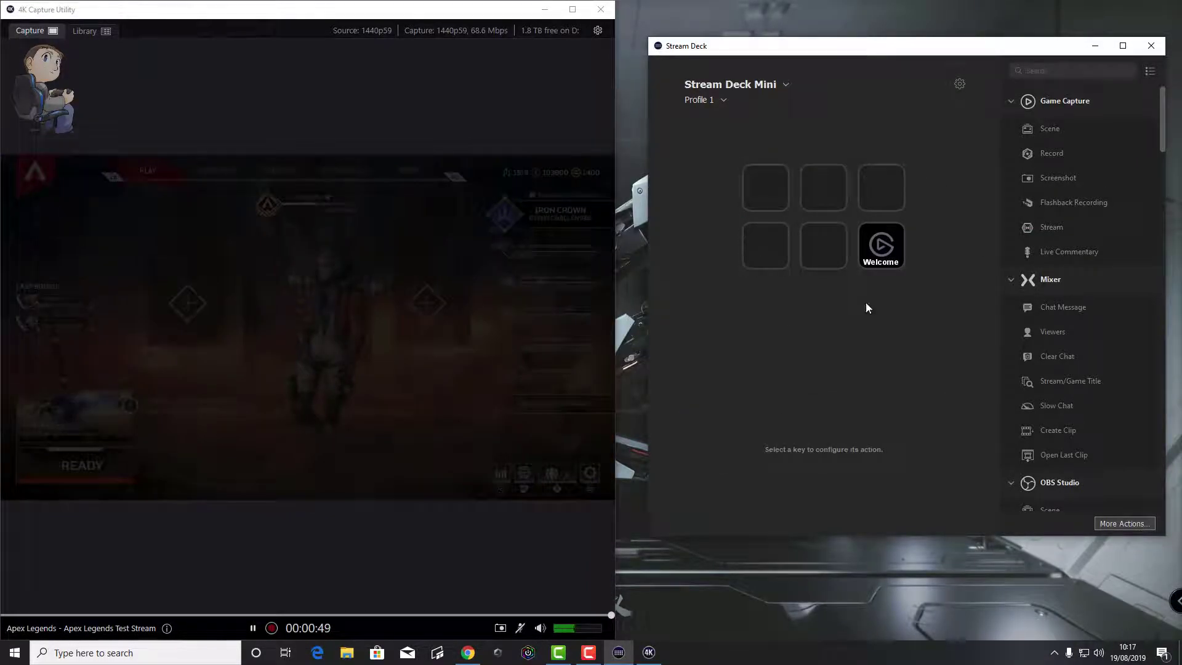
{"action": "left_click_drag", "start_coordinate": [1065, 203], "coordinate": [777, 190]}
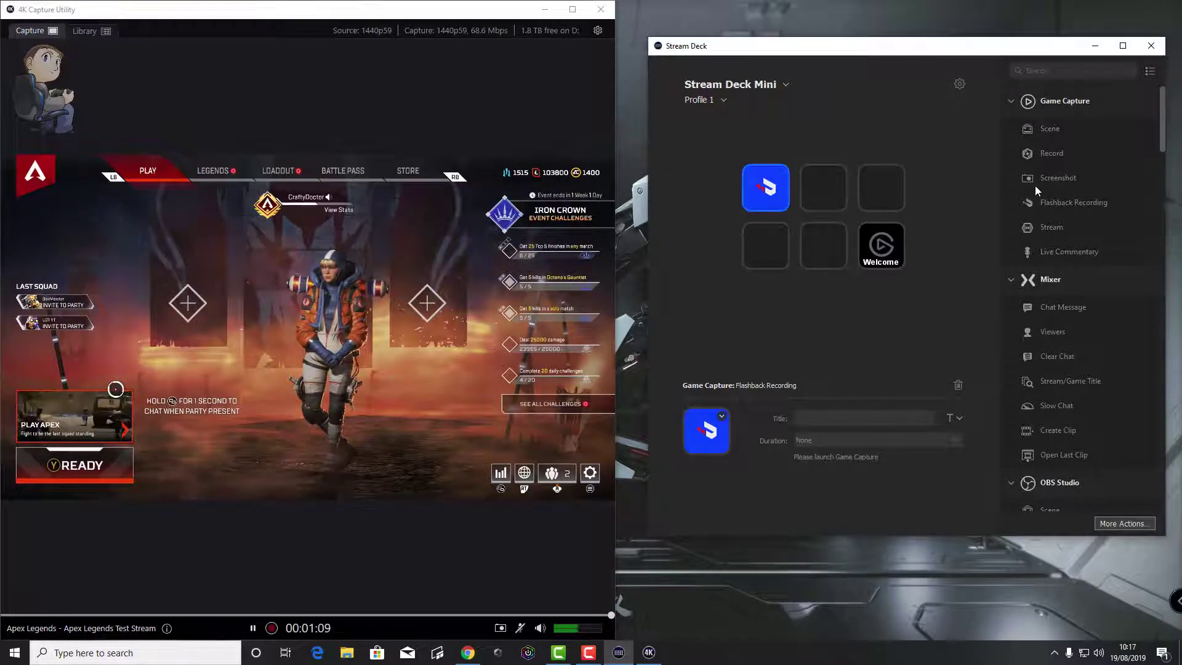
{"action": "left_click_drag", "start_coordinate": [1039, 182], "coordinate": [823, 193]}
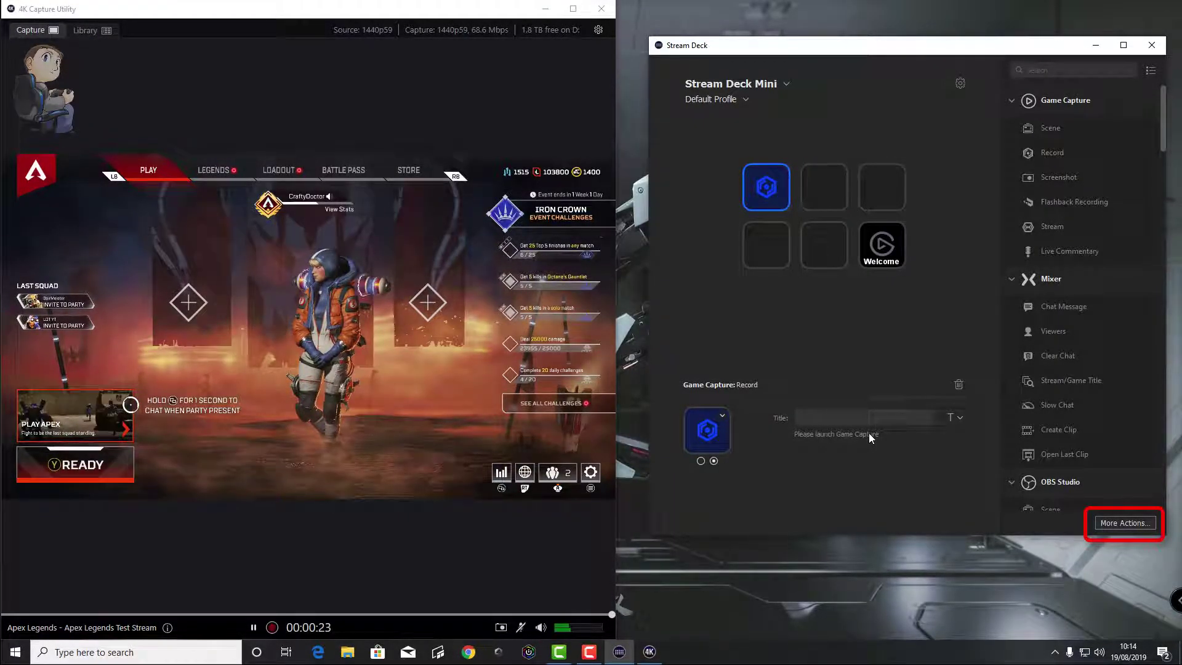
- Browse the More Actions plugin store down to the 4K Capture Utility plugin
{"action": "left_click", "coordinate": [1125, 522]}
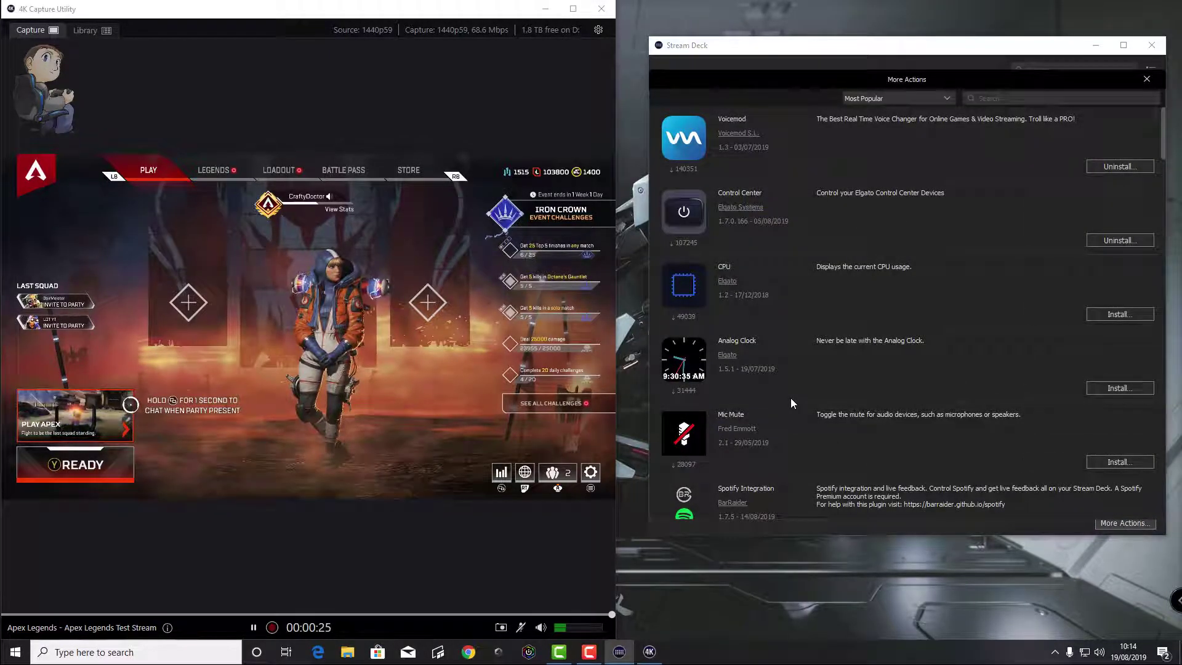
{"action": "scroll", "coordinate": [790, 398], "scroll_direction": "down", "scroll_amount": 20}
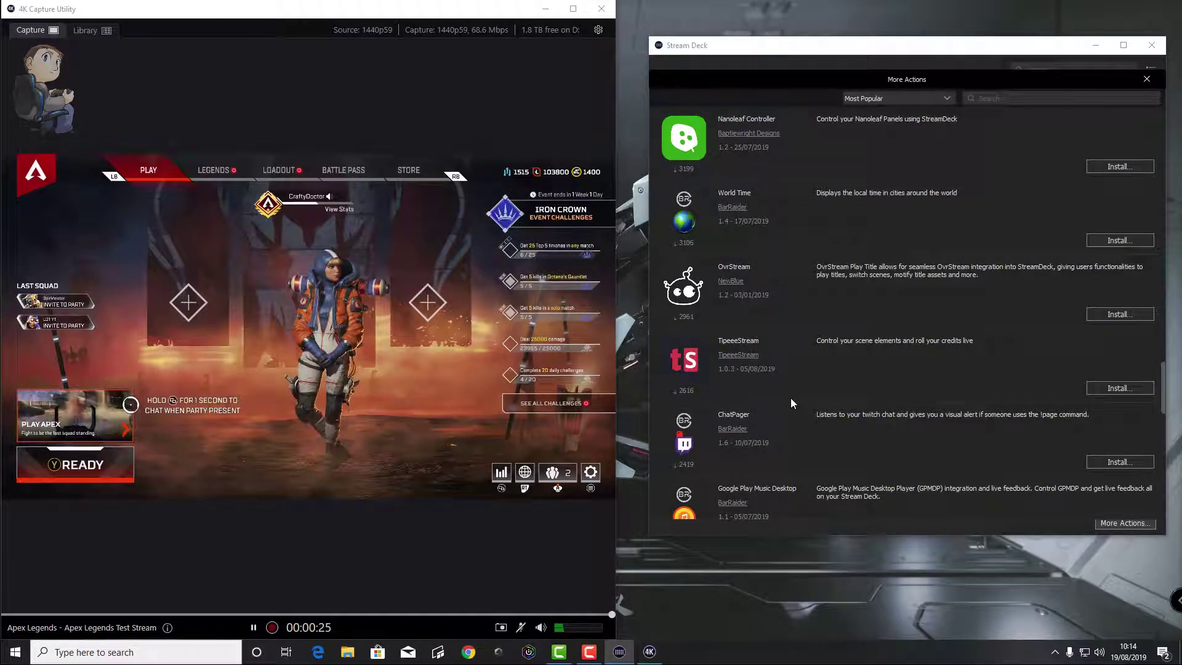
{"action": "scroll", "coordinate": [790, 398], "scroll_direction": "down", "scroll_amount": 8}
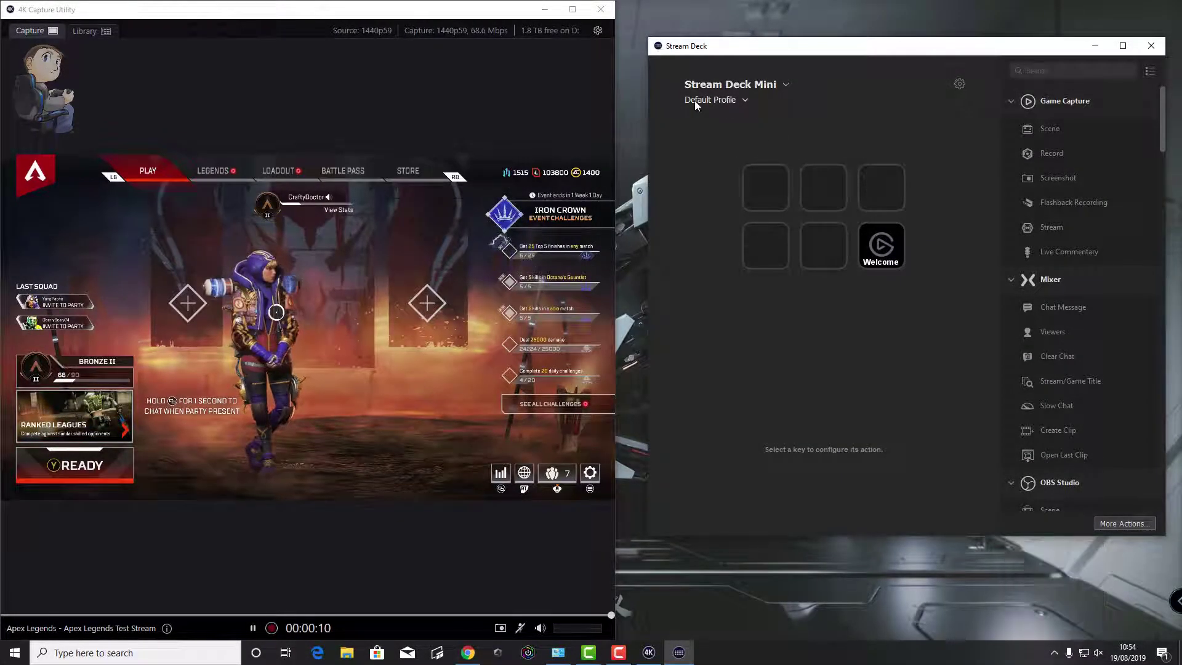
- Collapse Game Capture and drag 4K Capture Utility's Record action onto the top-left key
{"action": "left_click", "coordinate": [745, 98]}
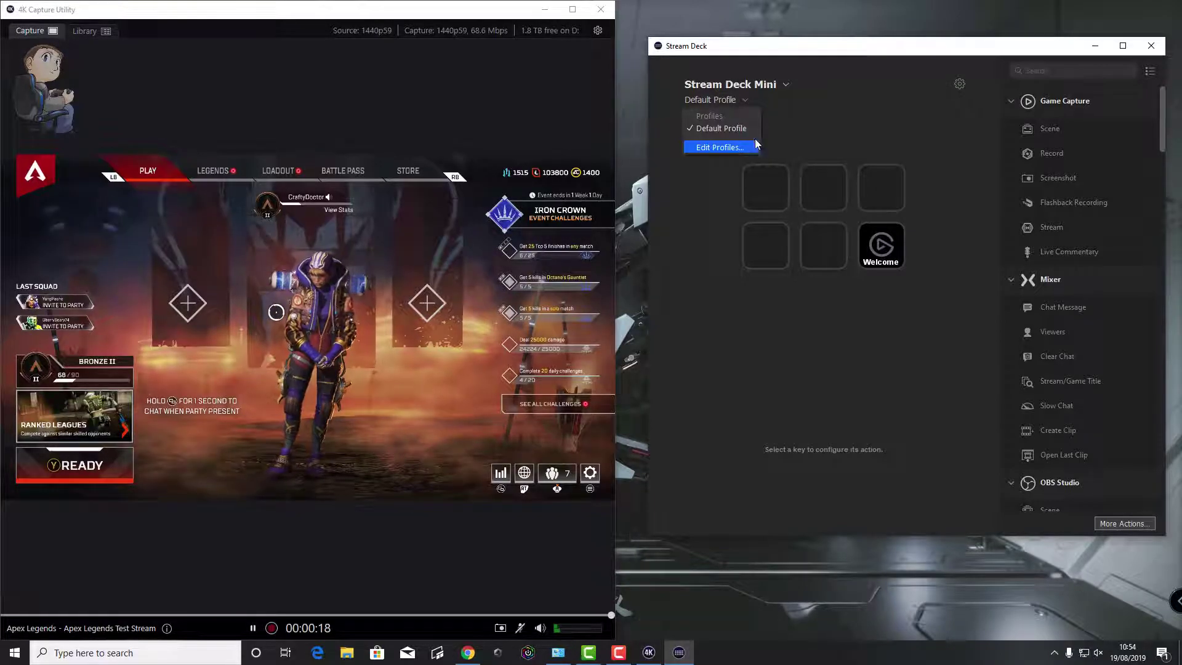
{"action": "left_click", "coordinate": [718, 147]}
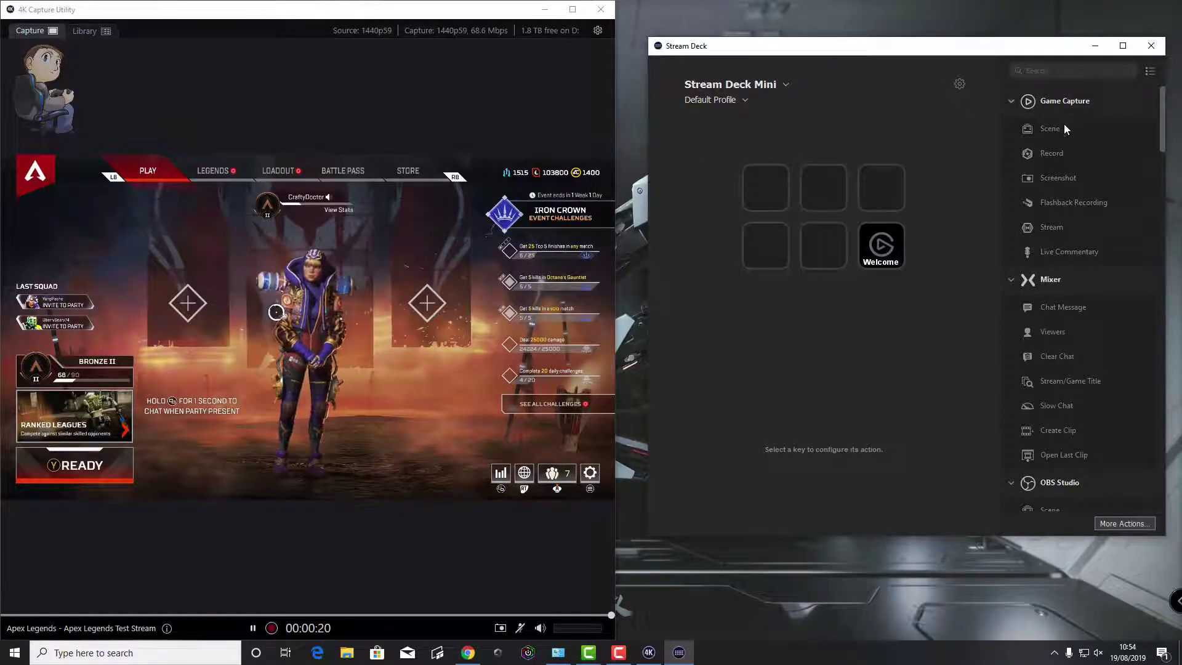
{"action": "left_click", "coordinate": [1011, 101]}
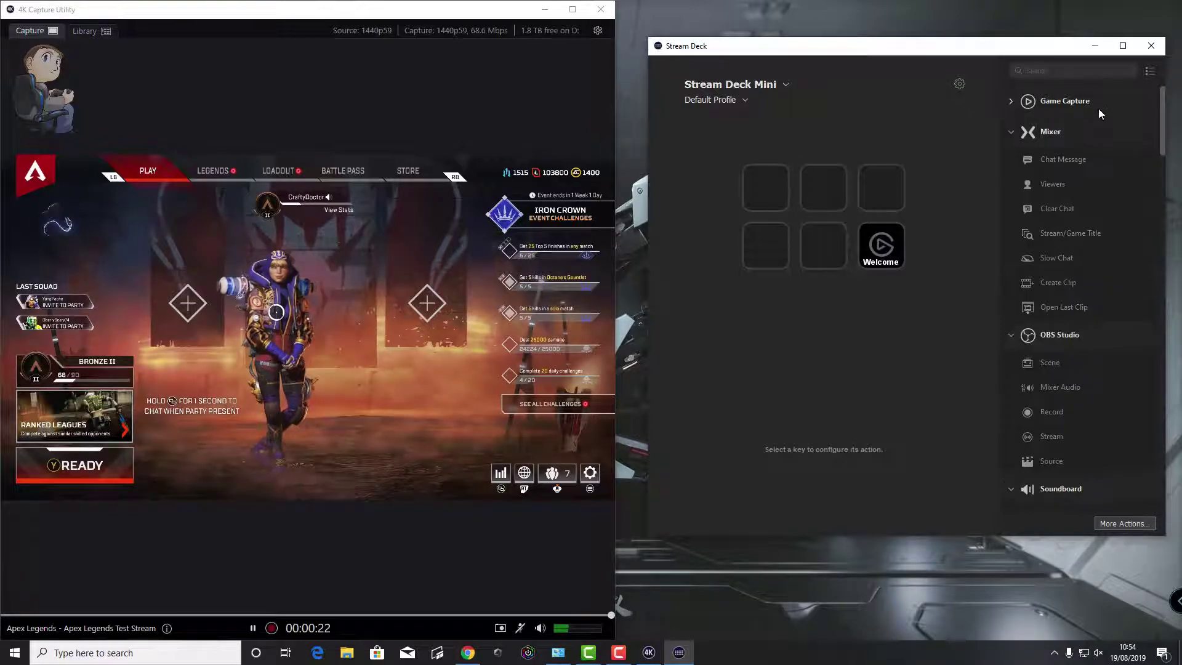
{"action": "left_click_drag", "start_coordinate": [1162, 123], "coordinate": [1139, 495]}
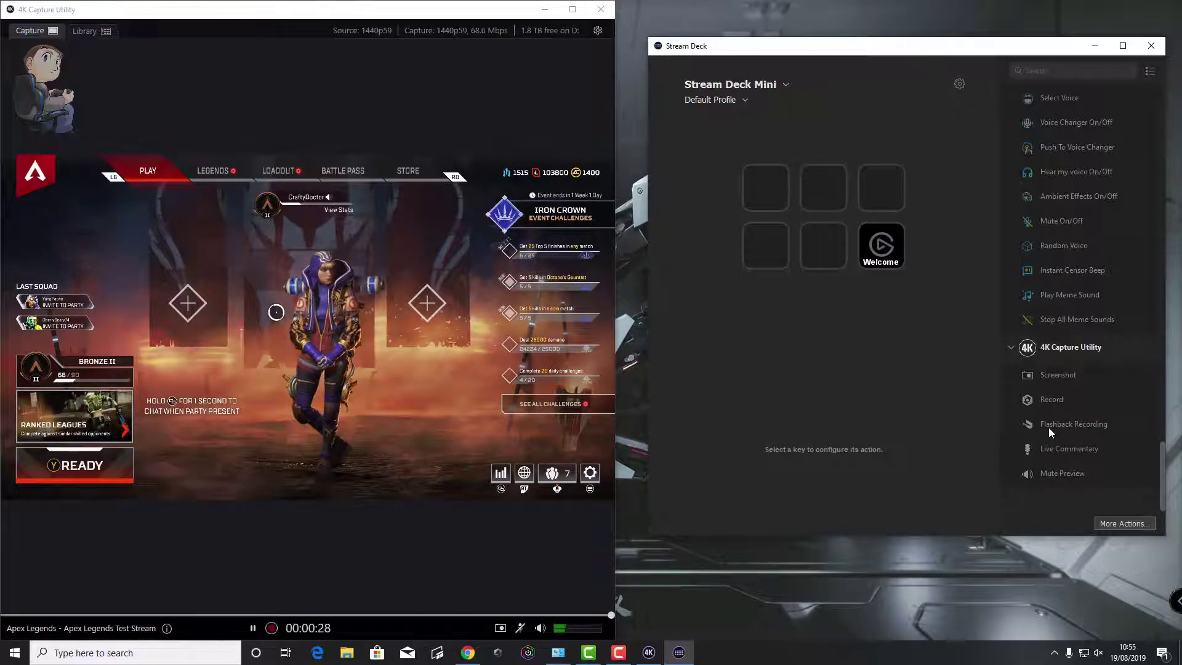
{"action": "left_click_drag", "start_coordinate": [1036, 398], "coordinate": [752, 182]}
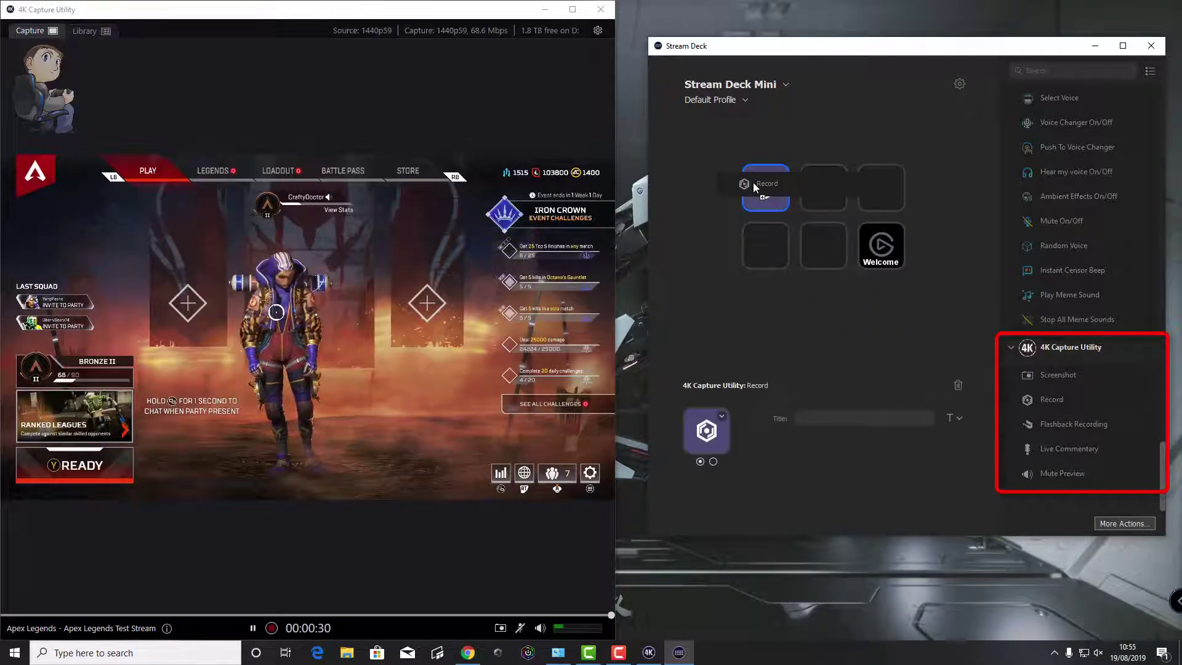
- Title the Record key 'Start Rec' with top title alignment
{"action": "left_click", "coordinate": [811, 419]}
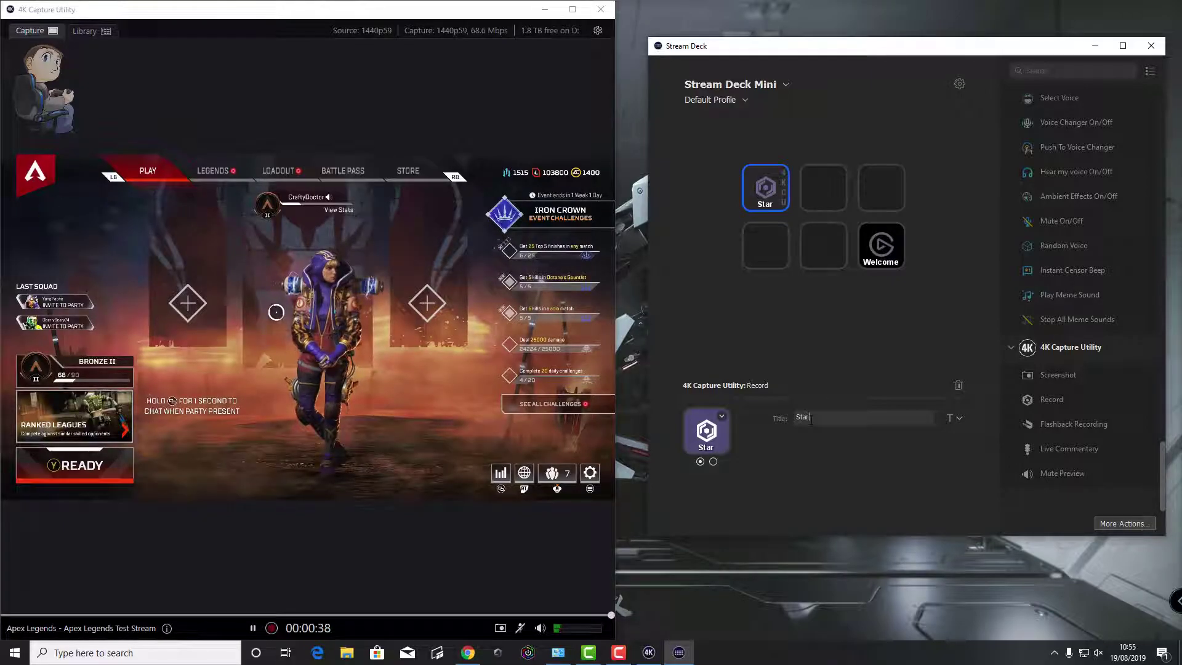
{"action": "type", "text": "Start Rec"}
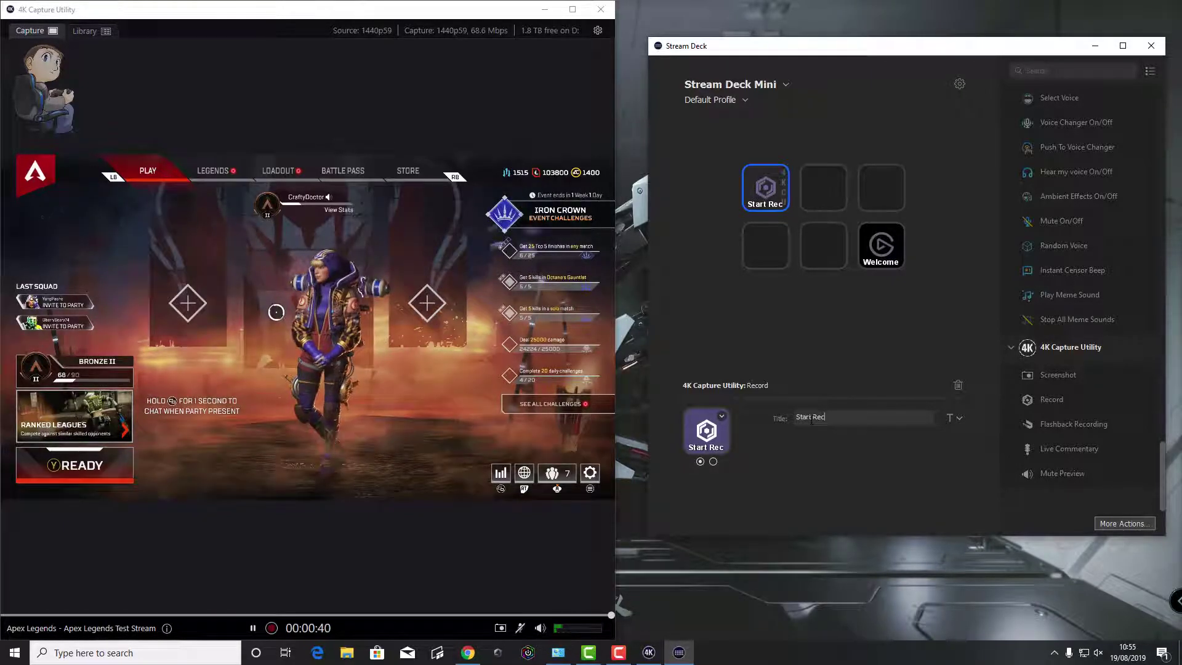
{"action": "left_click", "coordinate": [959, 418]}
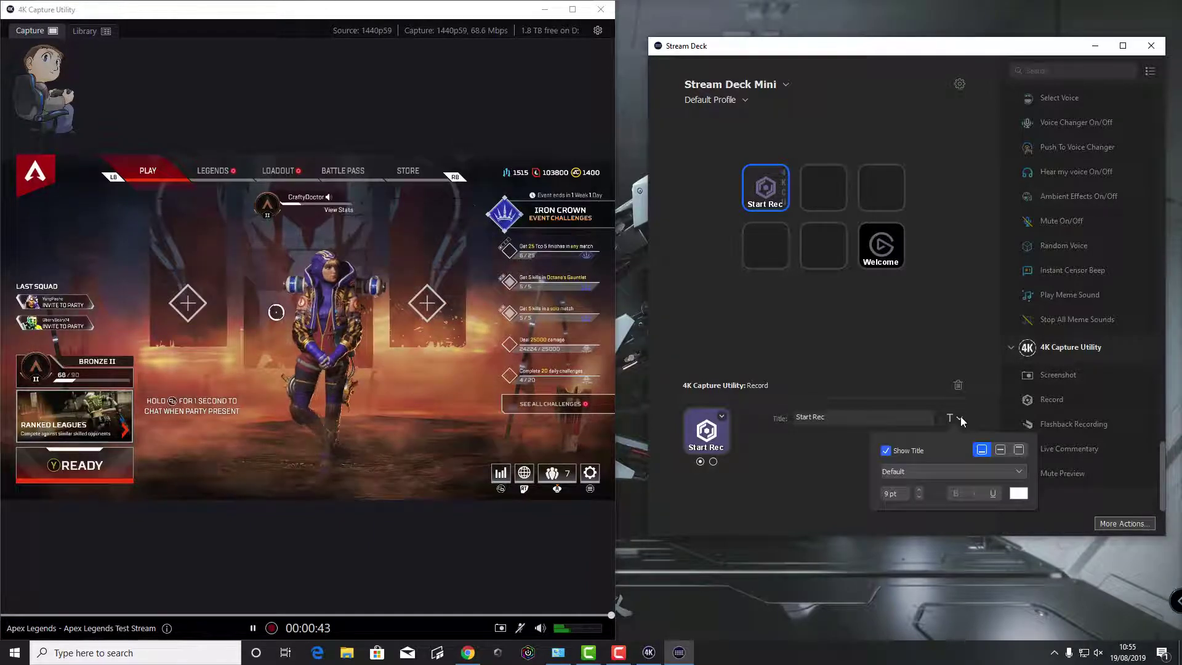
{"action": "left_click", "coordinate": [998, 449]}
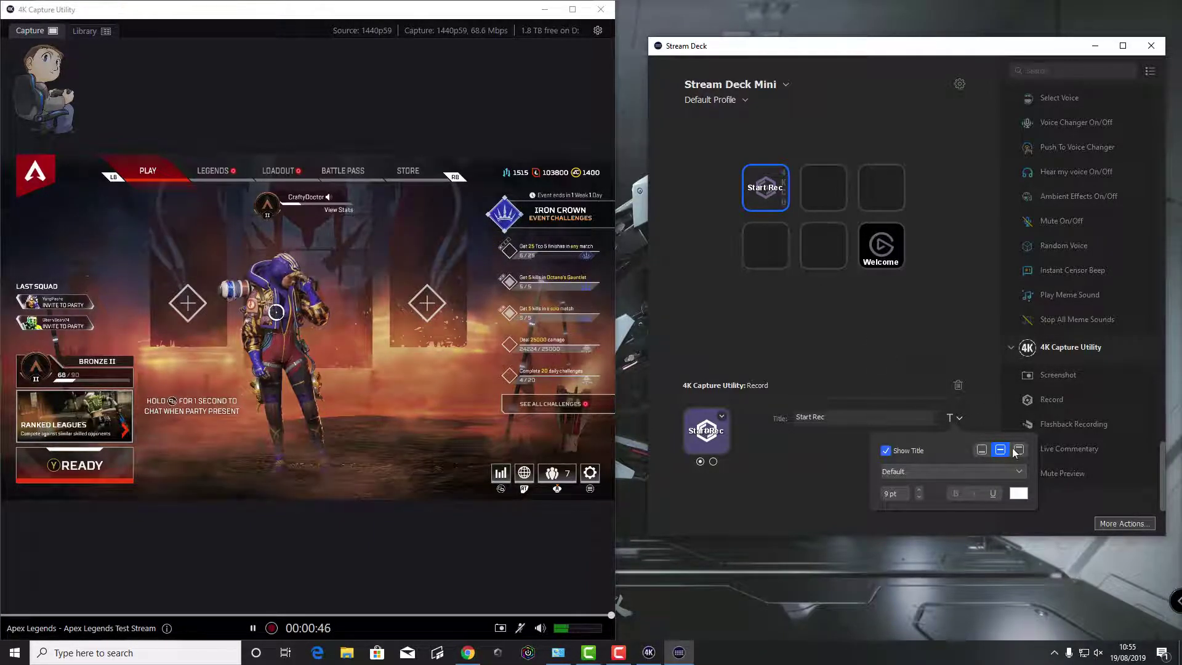
{"action": "left_click", "coordinate": [1019, 449]}
{"action": "left_click", "coordinate": [981, 449]}
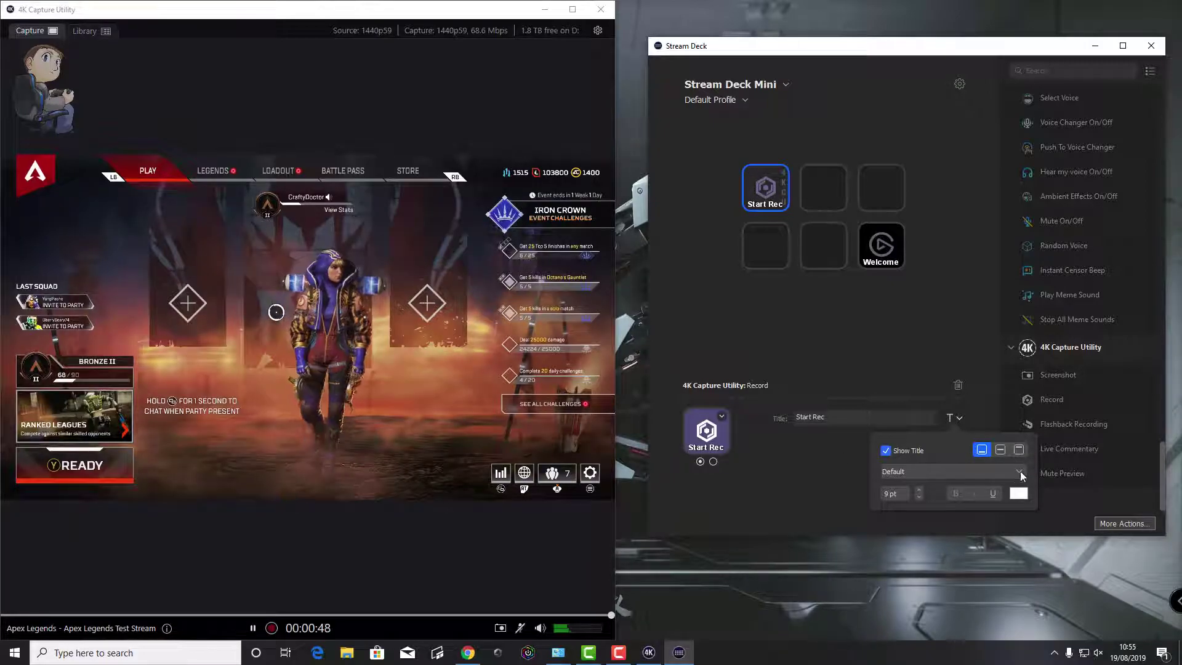
{"action": "left_click", "coordinate": [1019, 449]}
{"action": "left_click", "coordinate": [801, 448]}
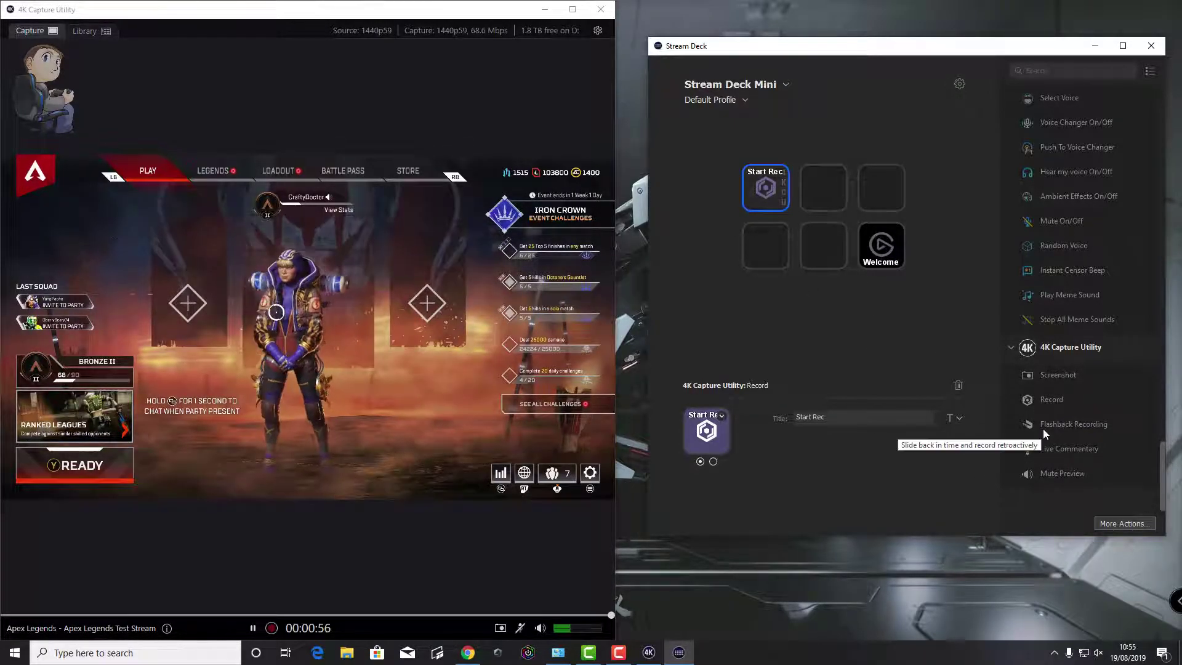
- Add a 5 Minutes Flashback Recording key titled '5 Min' and a Screenshot key top-right
{"action": "left_click_drag", "start_coordinate": [1043, 429], "coordinate": [809, 192]}
{"action": "left_click", "coordinate": [925, 440]}
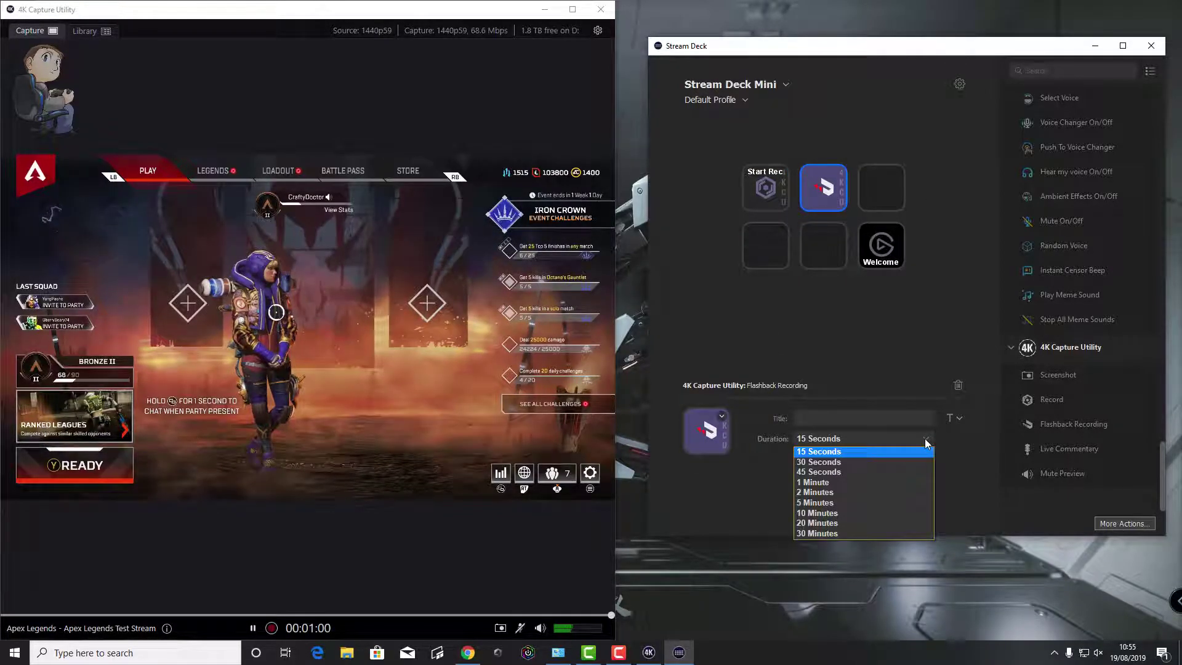
{"action": "left_click", "coordinate": [906, 503]}
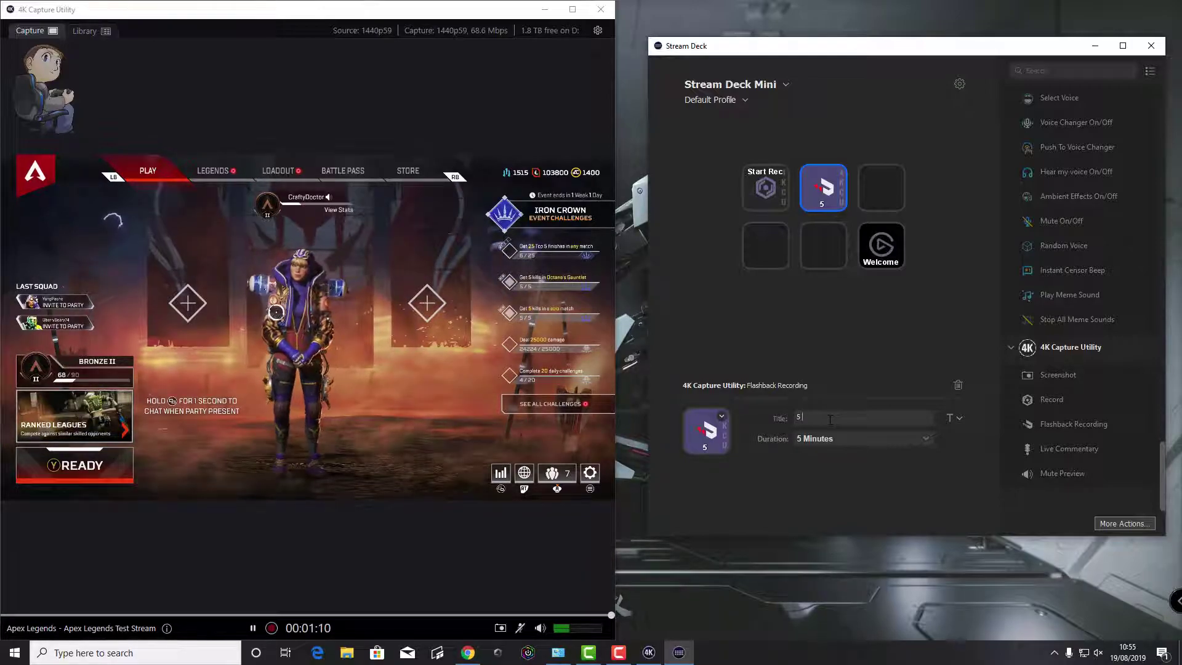
{"action": "type", "text": "5 Min"}
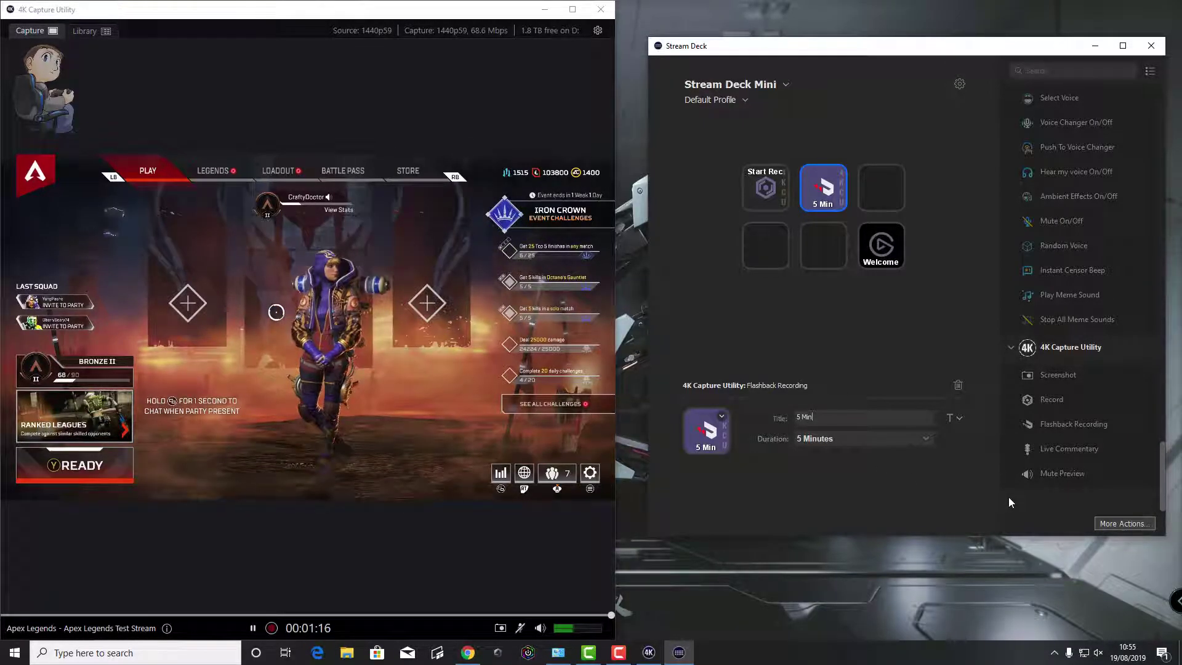
{"action": "left_click_drag", "start_coordinate": [1043, 371], "coordinate": [895, 178]}
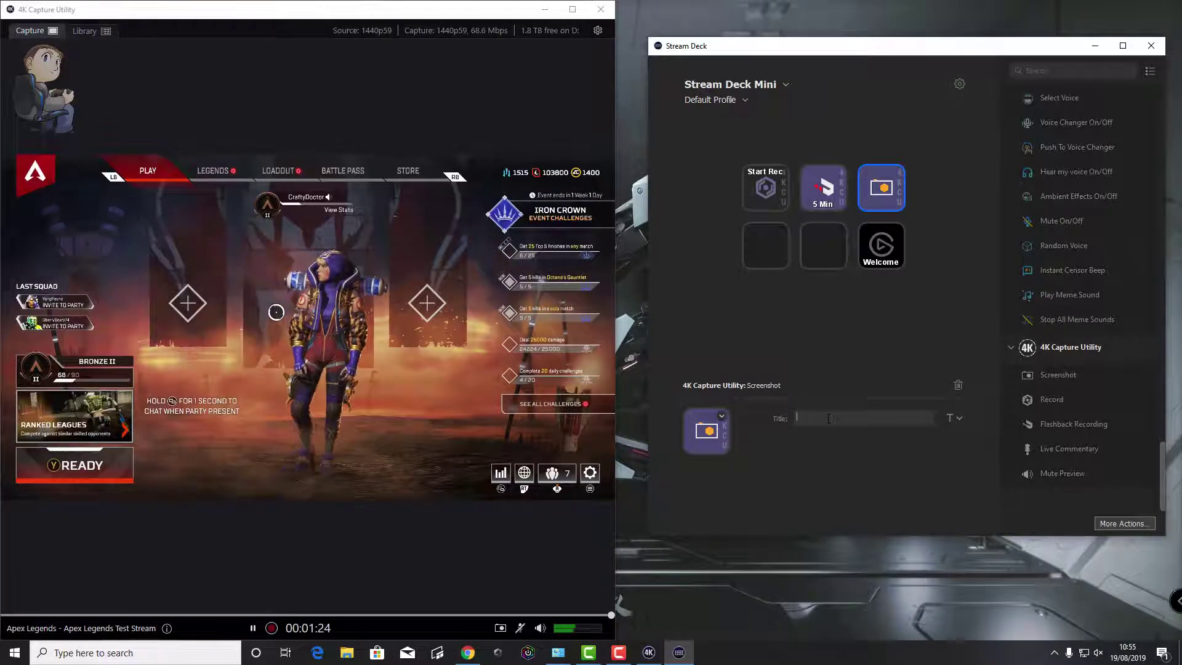
- Title the Screenshot key 'Grab', then stop the capture recording with Ctrl+Shift+R
{"action": "type", "text": "Grab"}
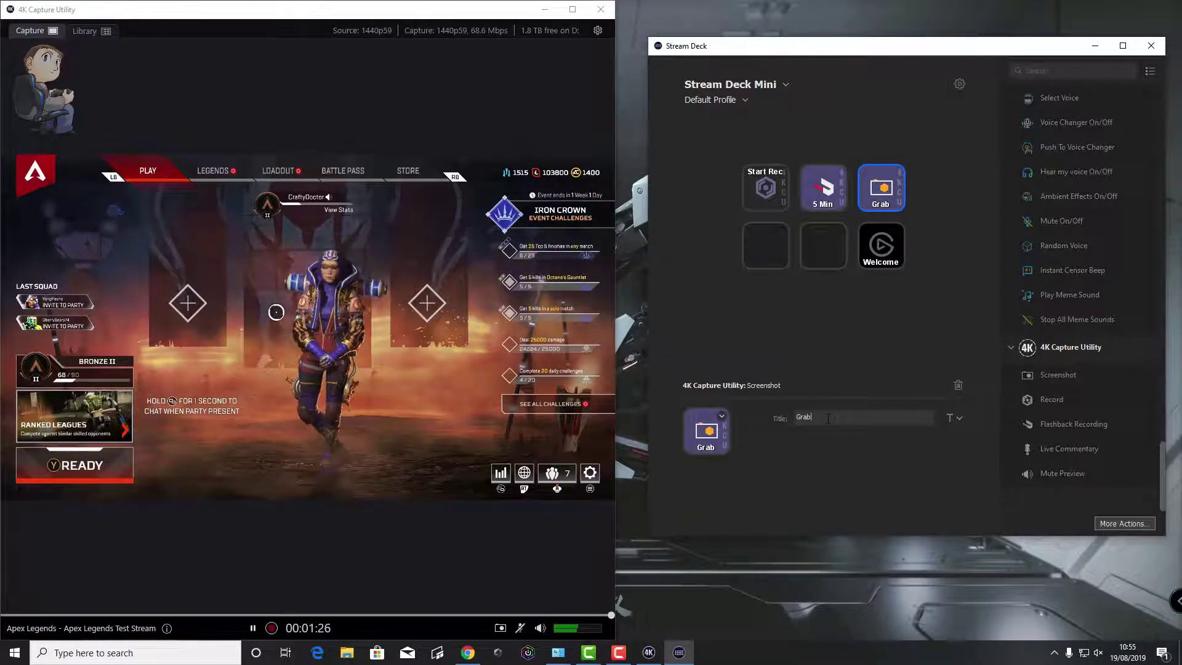
{"action": "left_click", "coordinate": [896, 324]}
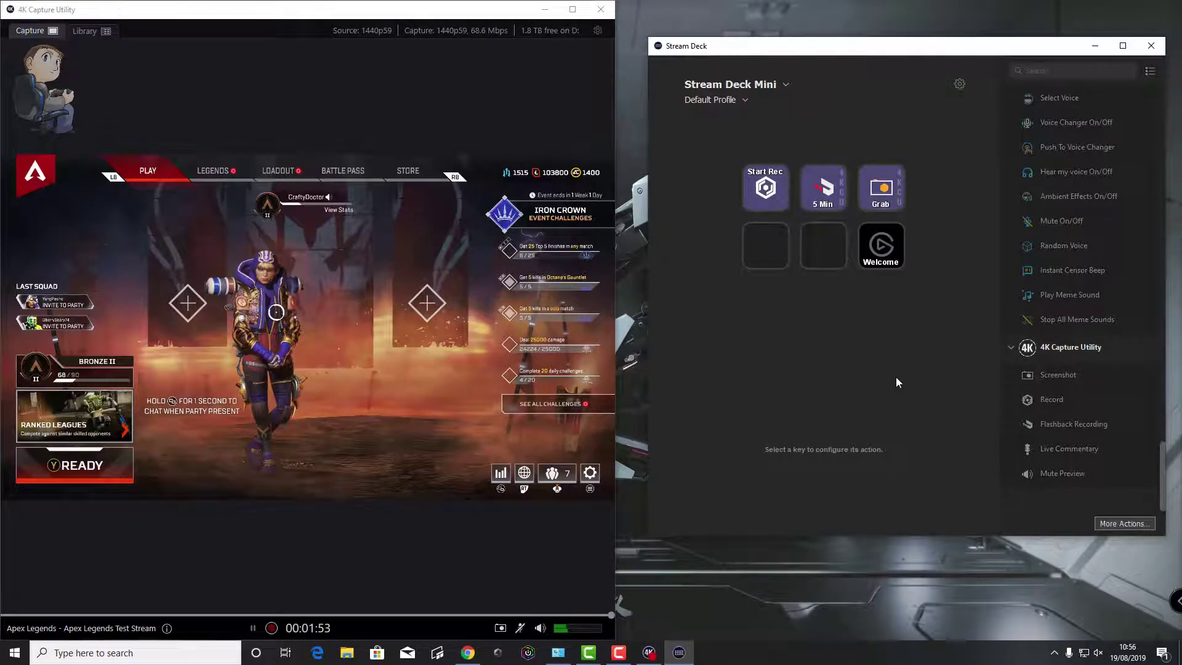
{"action": "key", "text": "ctrl+shift+r"}
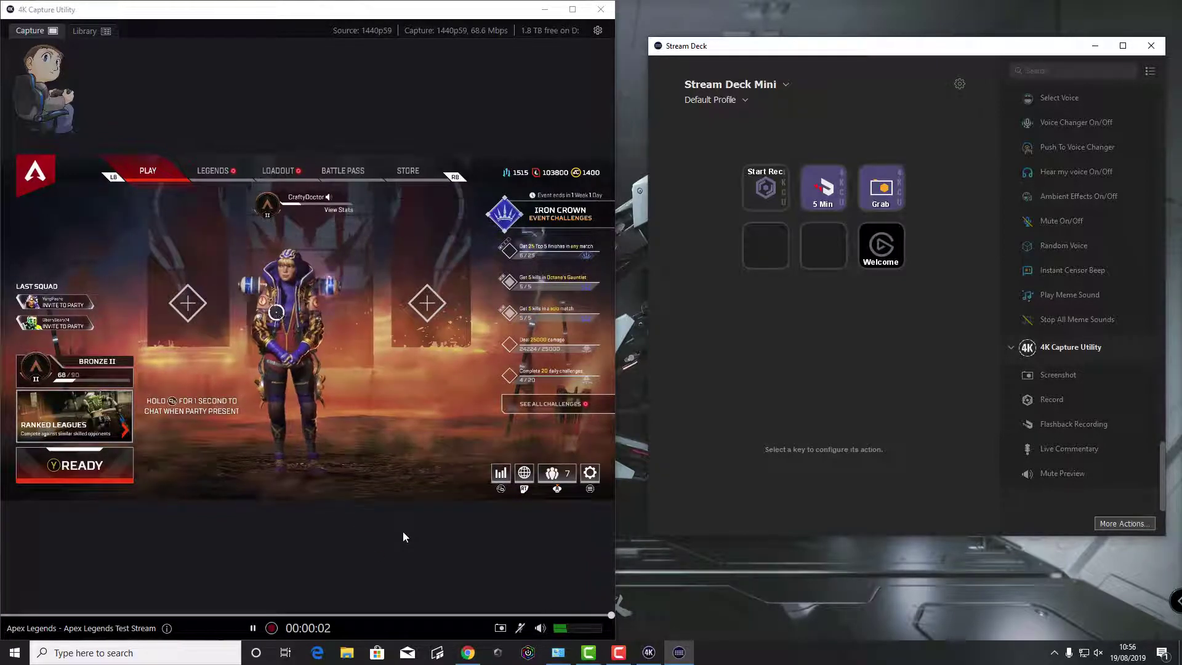
- In File Explorer, go to the Elgato > Screenshot folder on 2TB_External (D:)
{"action": "left_click", "coordinate": [347, 652]}
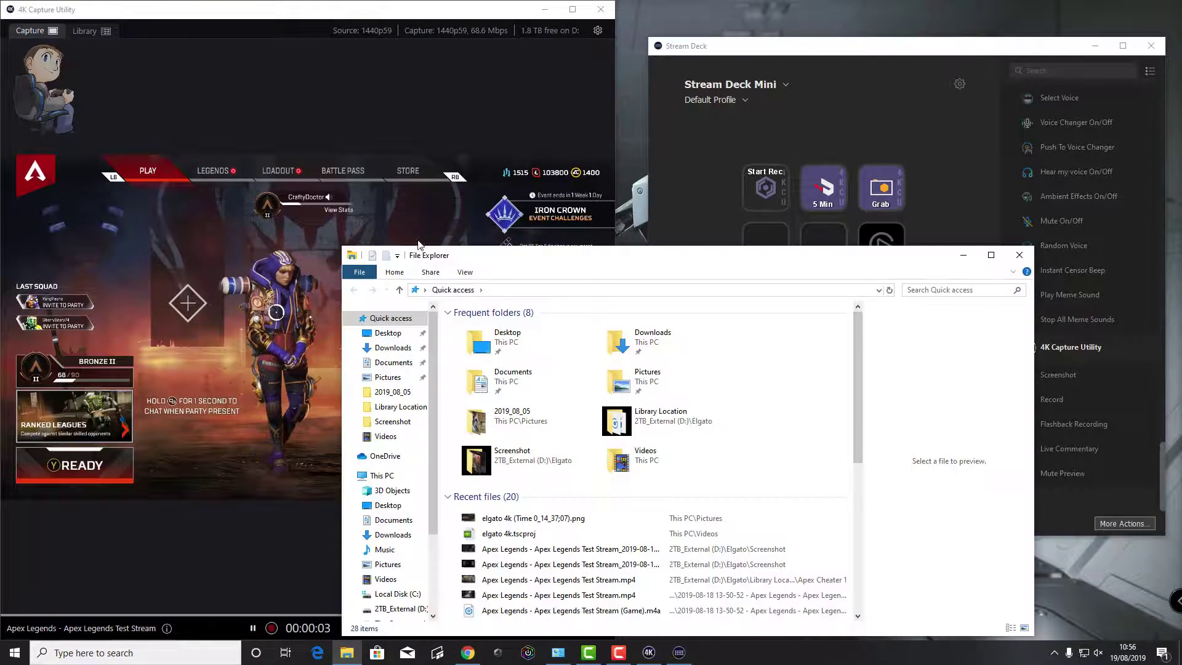
{"action": "scroll", "coordinate": [395, 608], "scroll_direction": "down", "scroll_amount": 2}
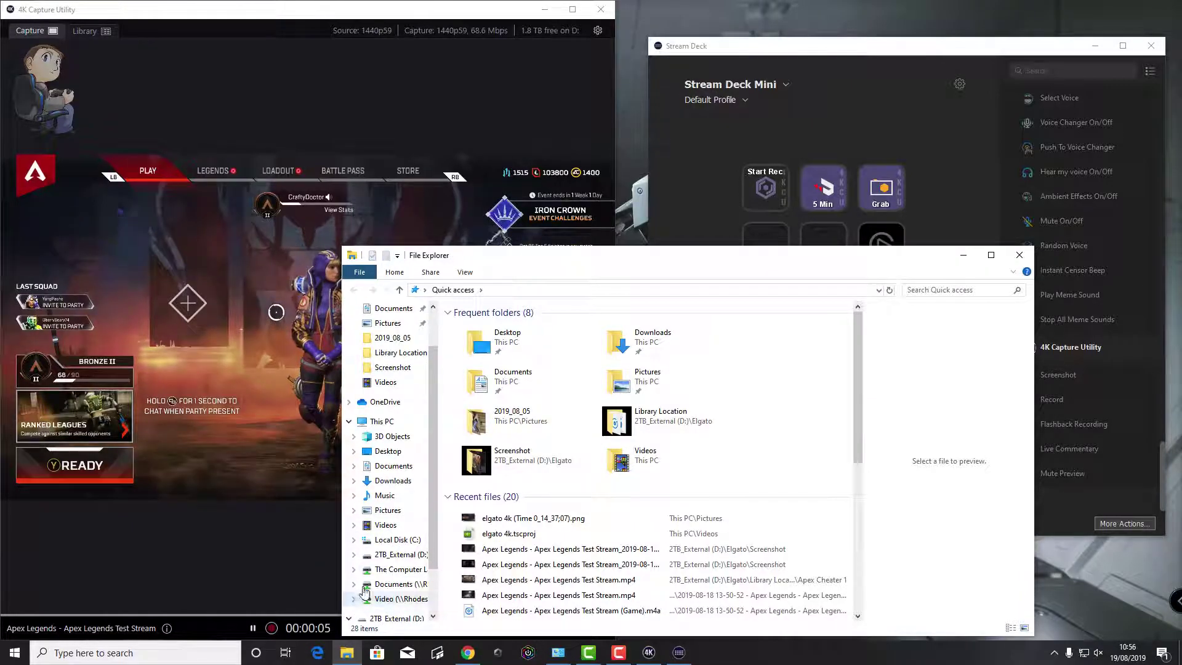
{"action": "left_click", "coordinate": [395, 555]}
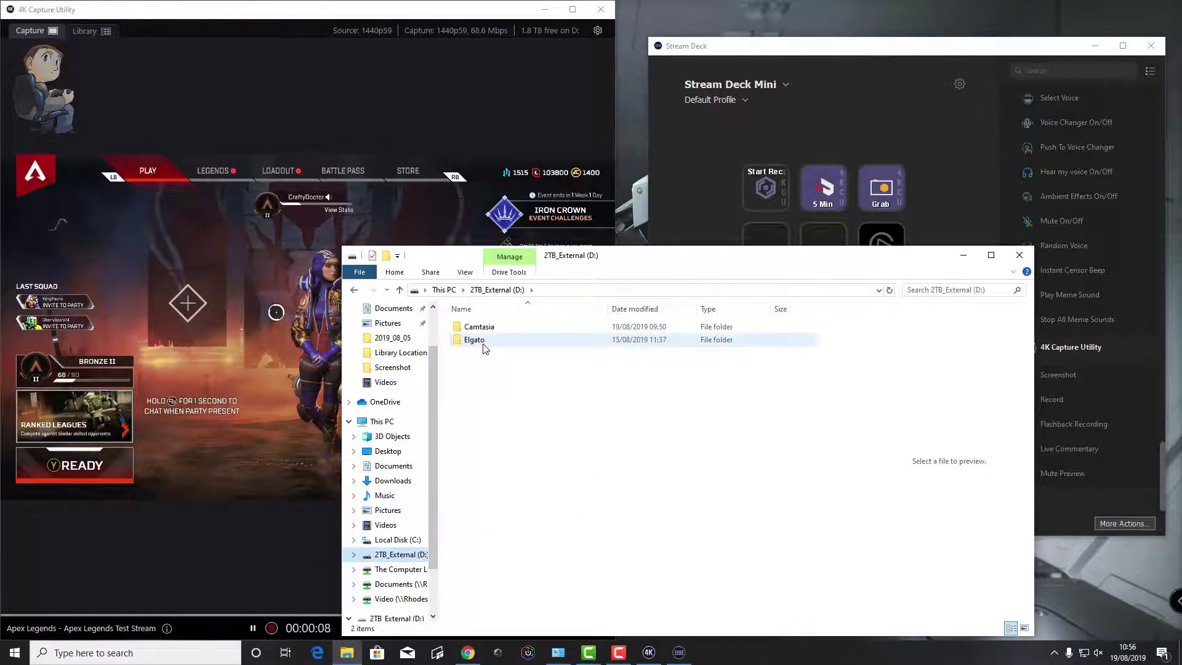
{"action": "double_click", "coordinate": [484, 345]}
{"action": "left_click", "coordinate": [516, 341]}
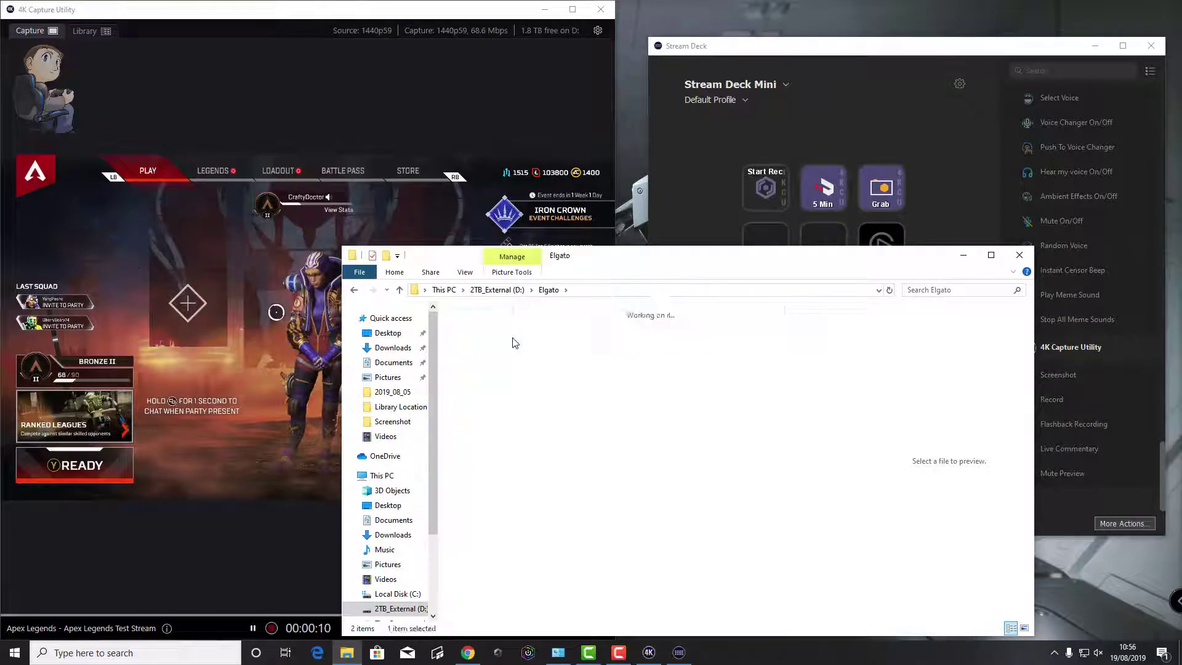